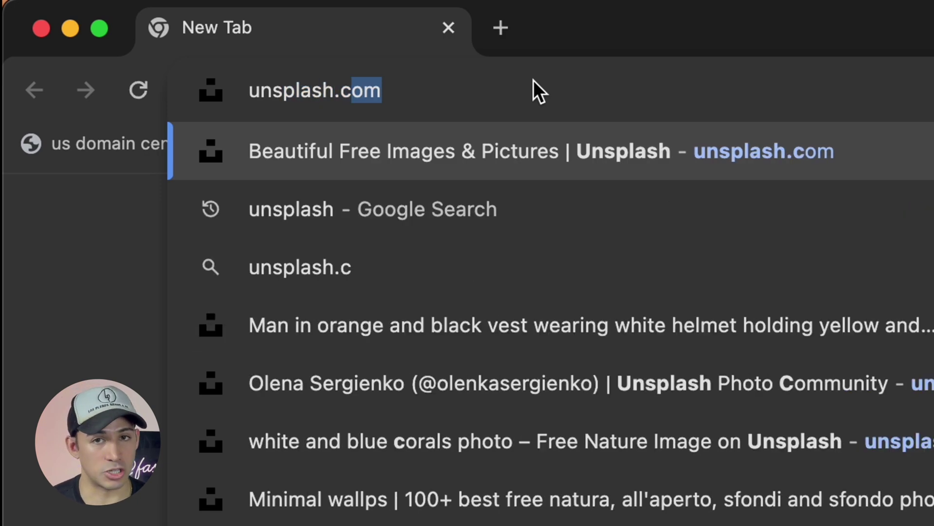
pyautogui.write('om/s/photos/earth')
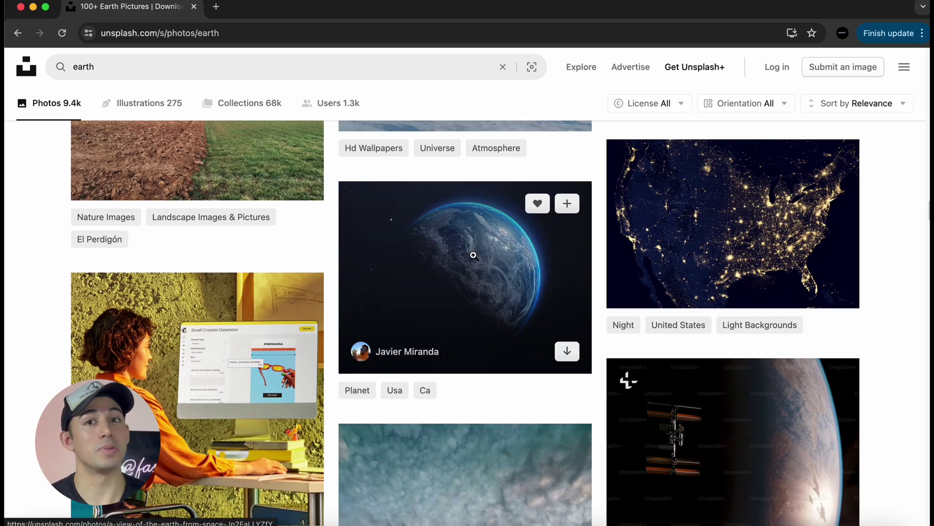
# Open the dark Earth-from-space photo on Unsplash for download
pyautogui.click(473, 255)
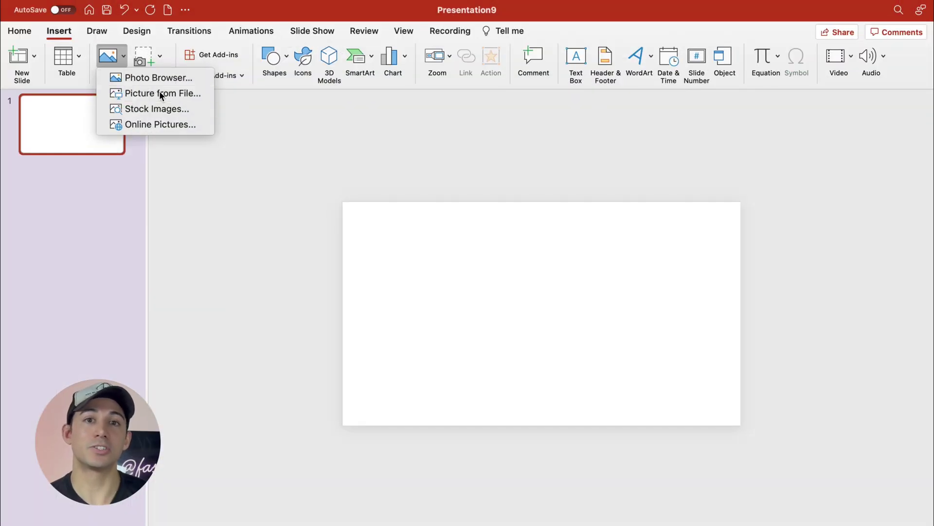
# Insert the downloaded Earth photo and crop it 16:9 to a close-up of Earth's dark edge
pyautogui.click(159, 92)
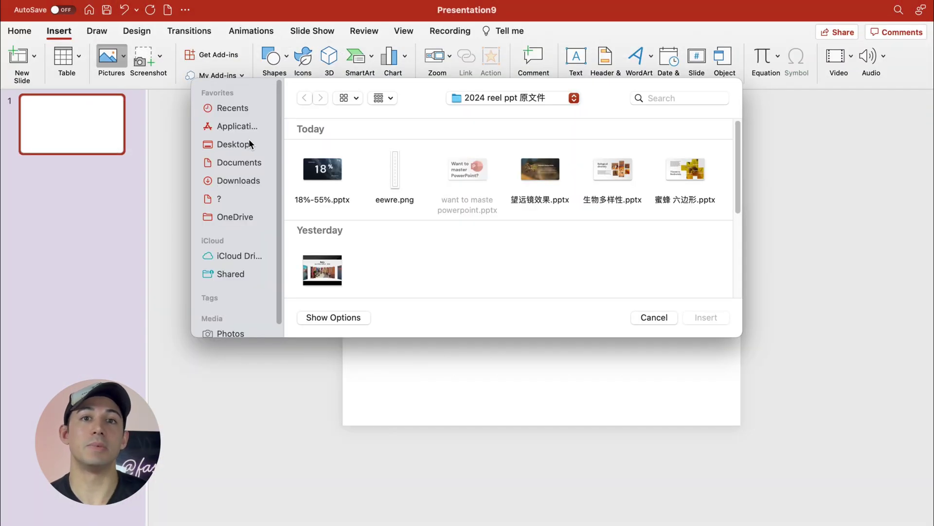
pyautogui.doubleClick(685, 171)
pyautogui.click(587, 59)
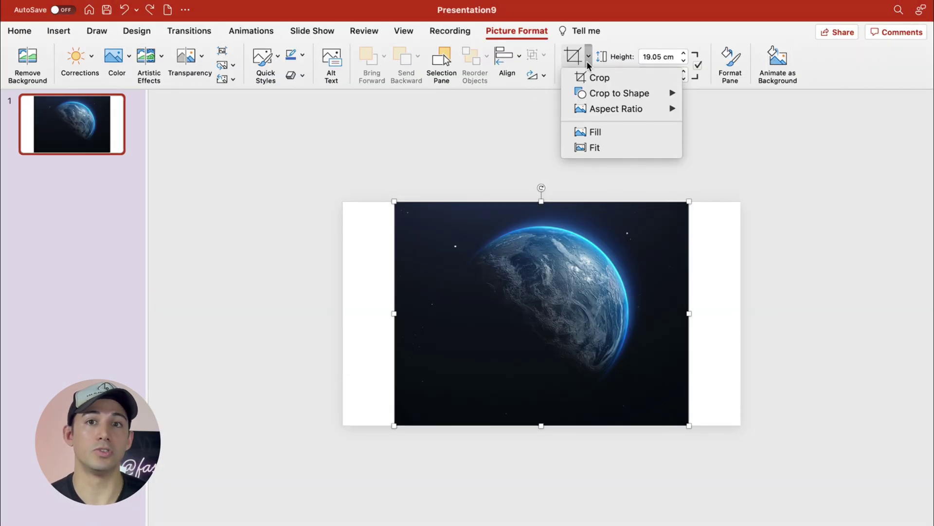
pyautogui.moveTo(615, 108)
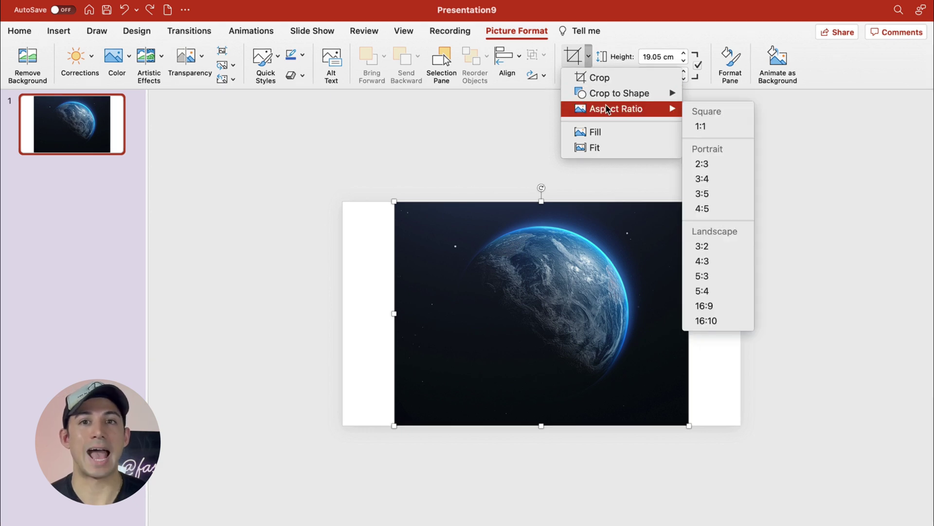
pyautogui.click(725, 305)
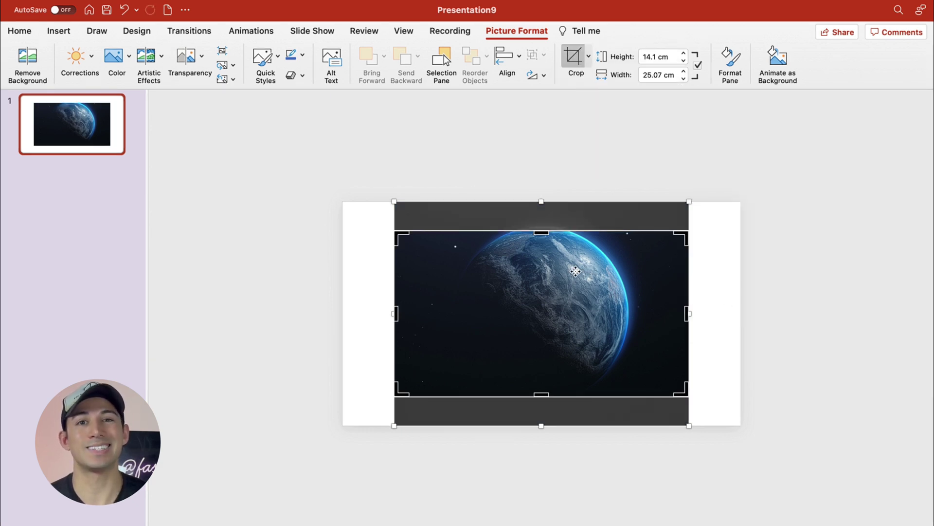
pyautogui.moveTo(680, 207); pyautogui.dragTo(820, 101)
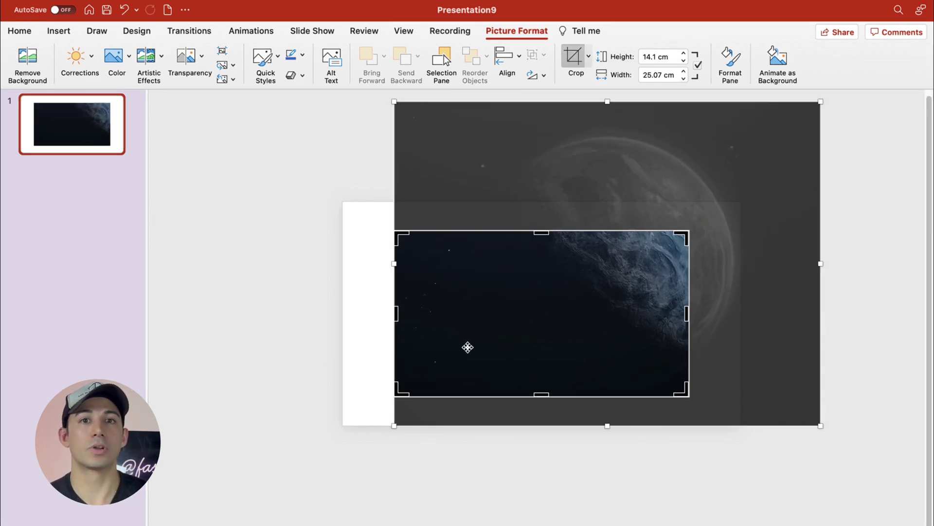
pyautogui.moveTo(392, 427); pyautogui.dragTo(230, 443)
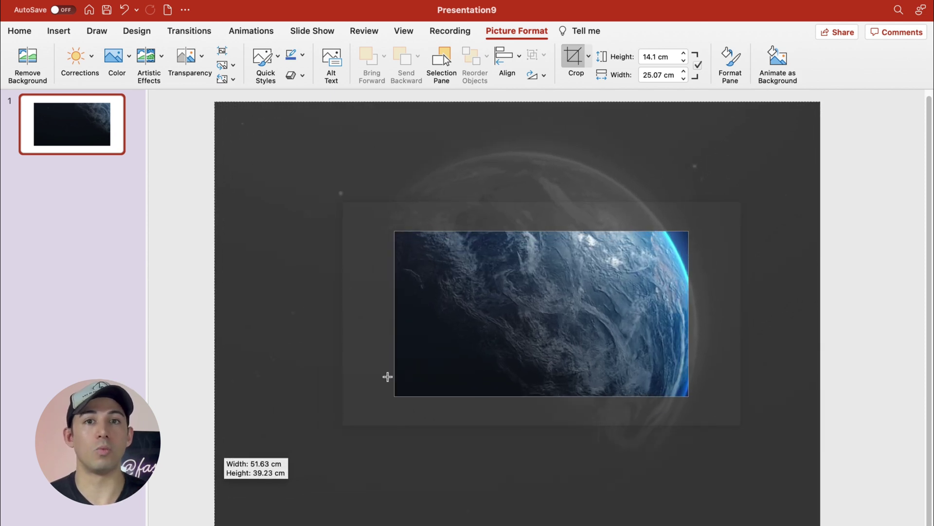
pyautogui.moveTo(519, 326); pyautogui.dragTo(560, 302)
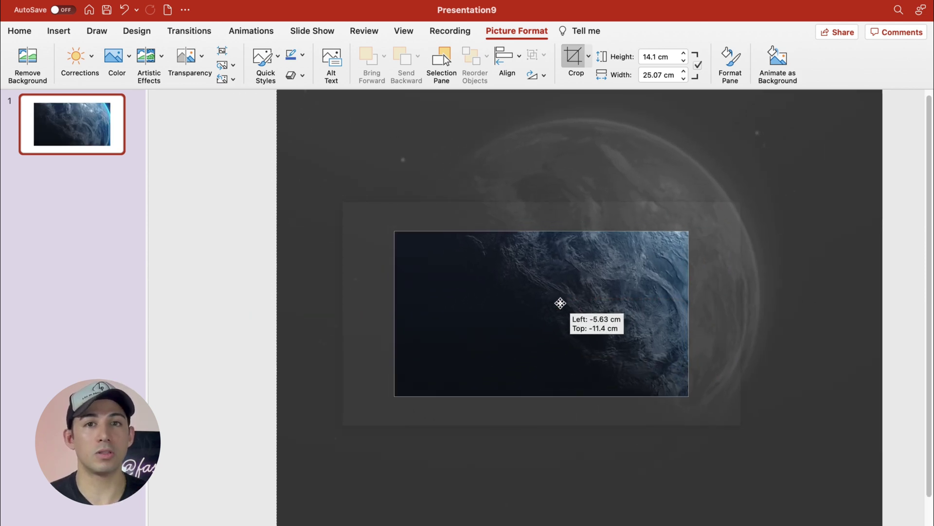
pyautogui.click(240, 255)
# Stretch the cropped Earth photo to fill the whole slide
pyautogui.click(495, 288)
pyautogui.moveTo(688, 231); pyautogui.dragTo(740, 221)
pyautogui.click(726, 146)
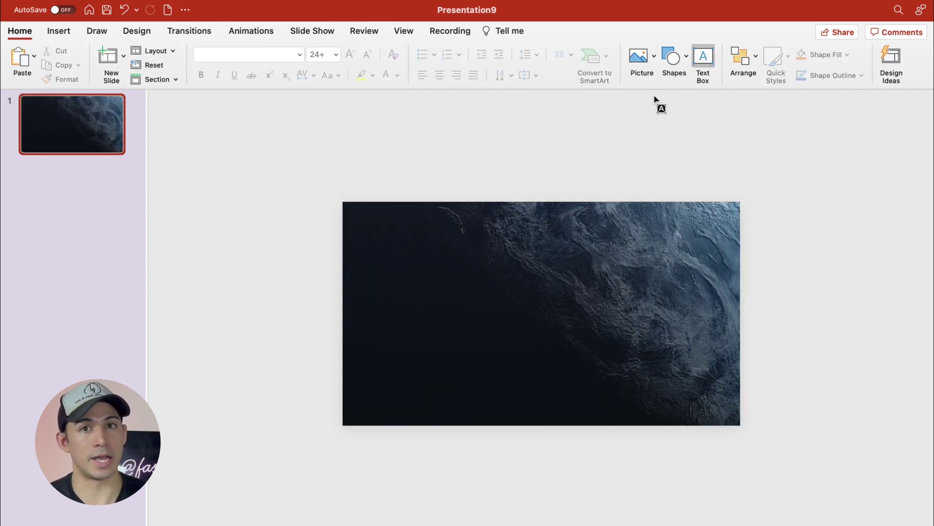
# Create a narrow text box of digits 1 to 0 stacked, in DM Sans Bold
pyautogui.moveTo(435, 267); pyautogui.dragTo(527, 363)
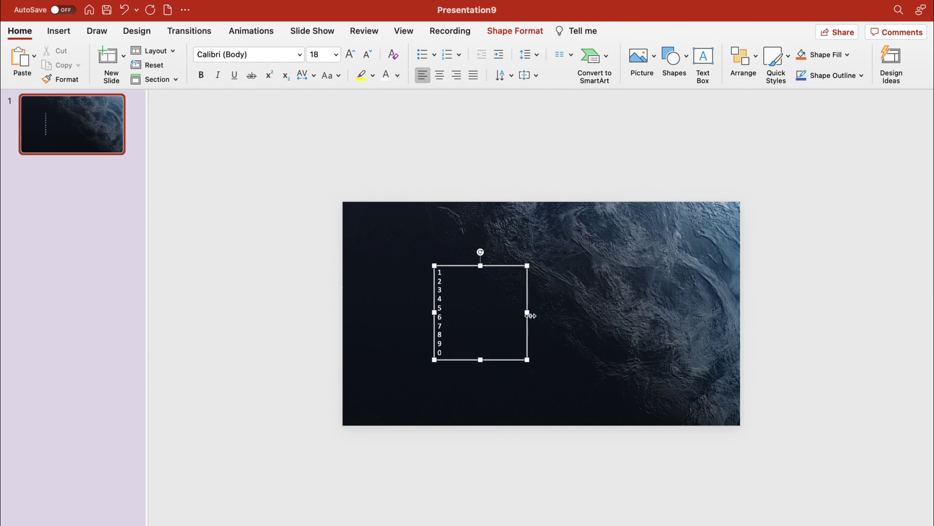
pyautogui.moveTo(527, 312); pyautogui.dragTo(451, 311)
pyautogui.click(301, 55)
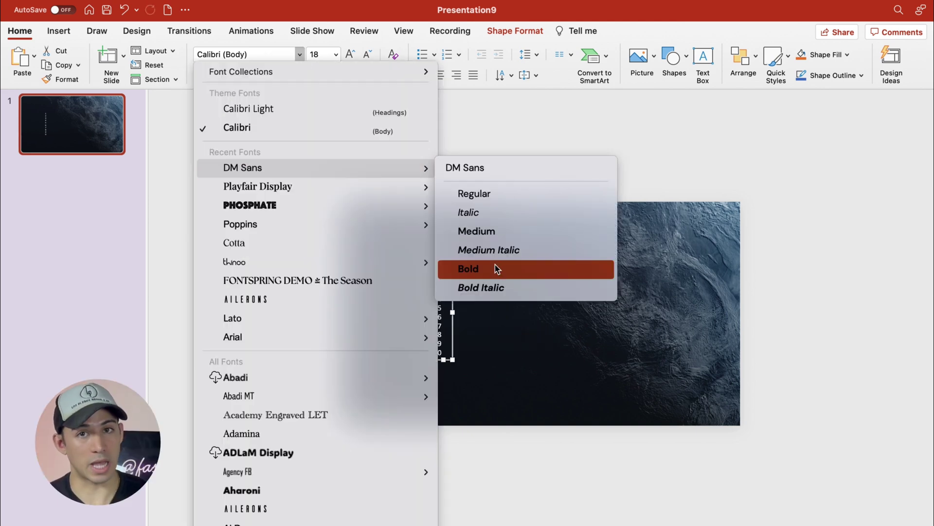
pyautogui.click(495, 267)
pyautogui.click(337, 55)
# Enlarge the digits to 199 pt and move the column higher on the slide
pyautogui.click(328, 399)
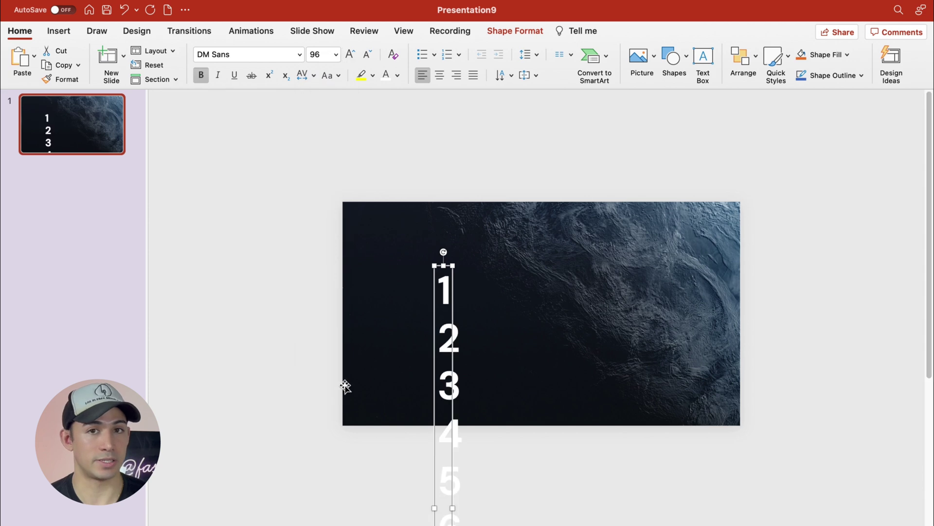
pyautogui.write('199')
pyautogui.press('Return')
pyautogui.moveTo(494, 300)
pyautogui.mouseDown()
pyautogui.moveTo(541, 299)
pyautogui.moveTo(522, 190)
pyautogui.mouseUp()
pyautogui.scroll(-3, 522, 190)
pyautogui.rightClick(533, 286)
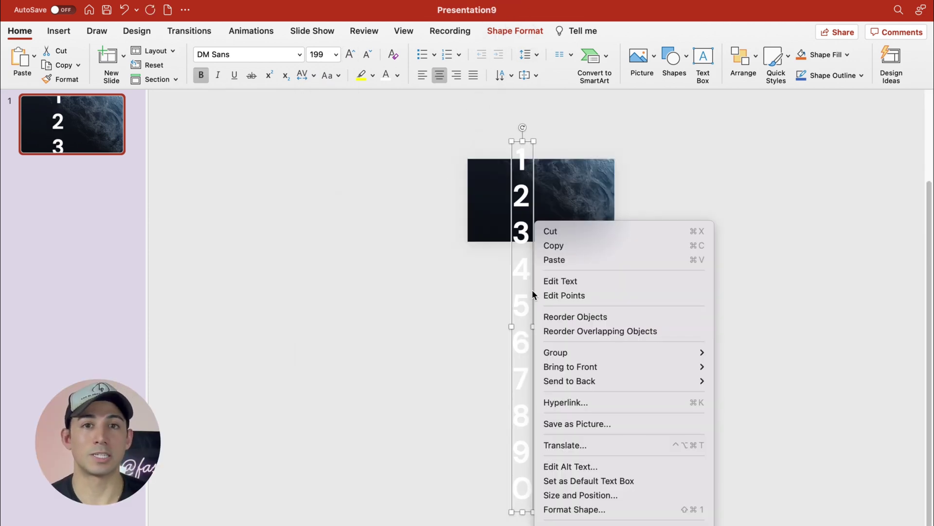
# Save the digit column as 1-0.png in Downloads and delete the original text box
pyautogui.click(635, 424)
pyautogui.write('1')
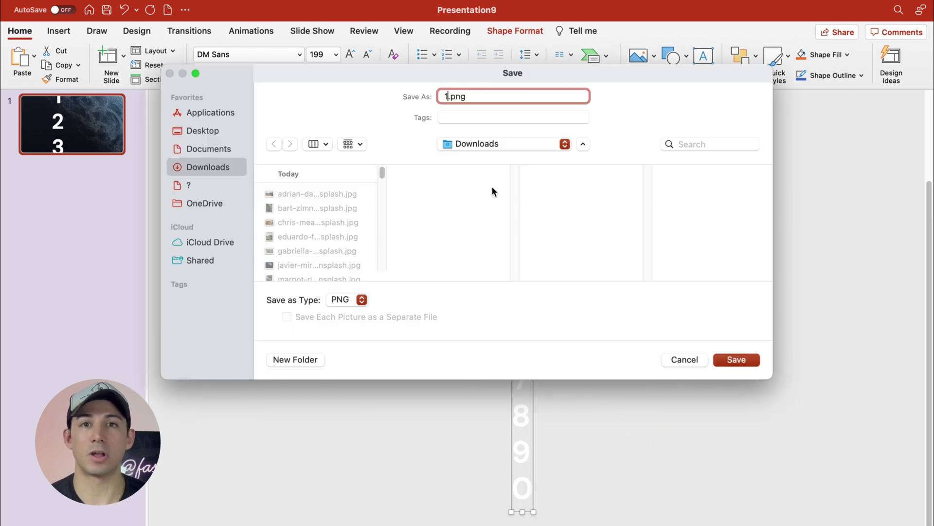
pyautogui.write('-0')
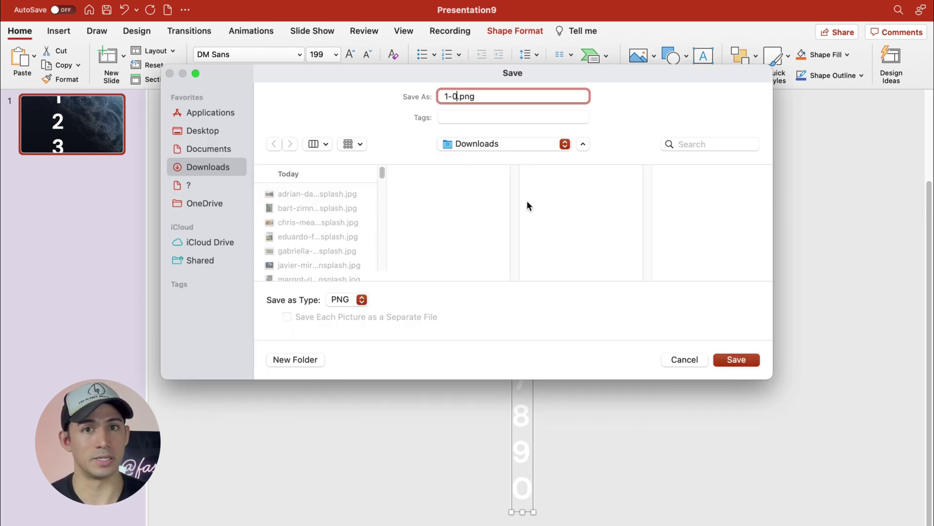
pyautogui.click(737, 359)
pyautogui.press('Delete')
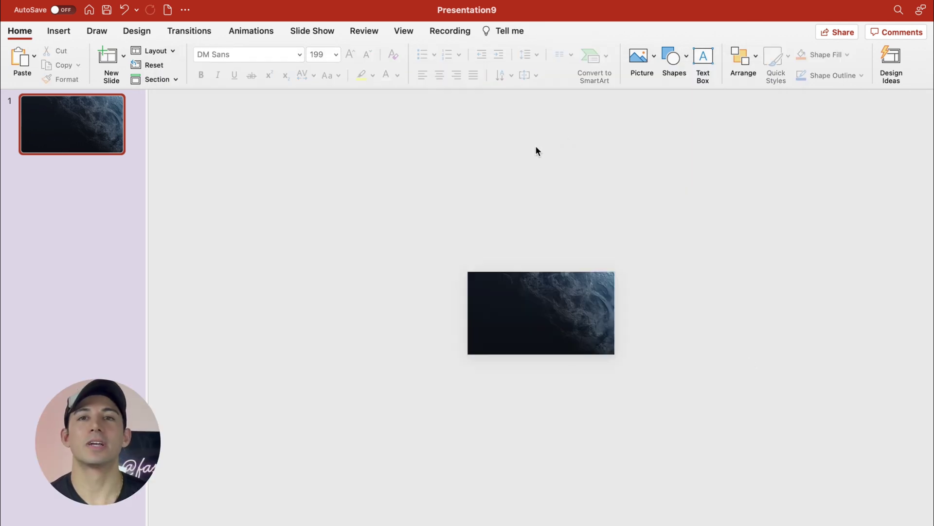
# Insert the saved 1-0.png image onto the slide
pyautogui.click(59, 31)
pyautogui.click(110, 59)
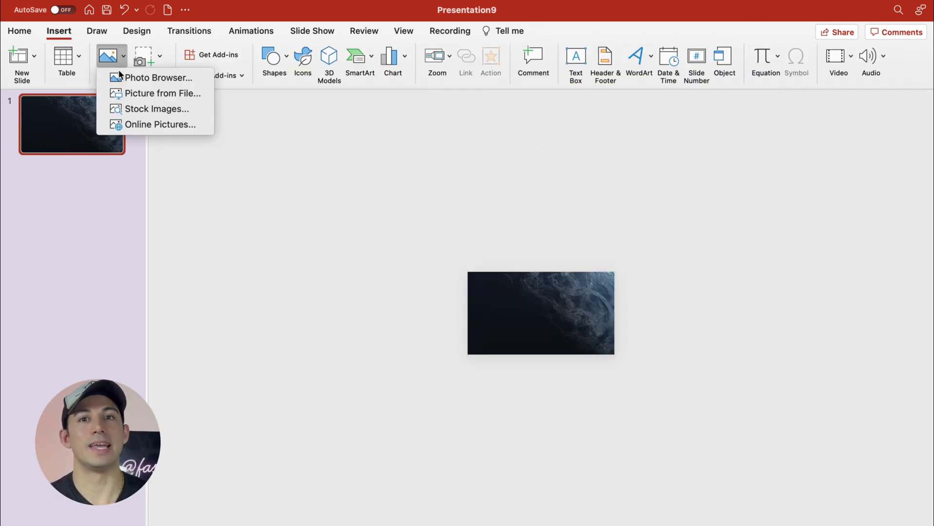
pyautogui.click(149, 92)
pyautogui.click(323, 168)
pyautogui.click(706, 318)
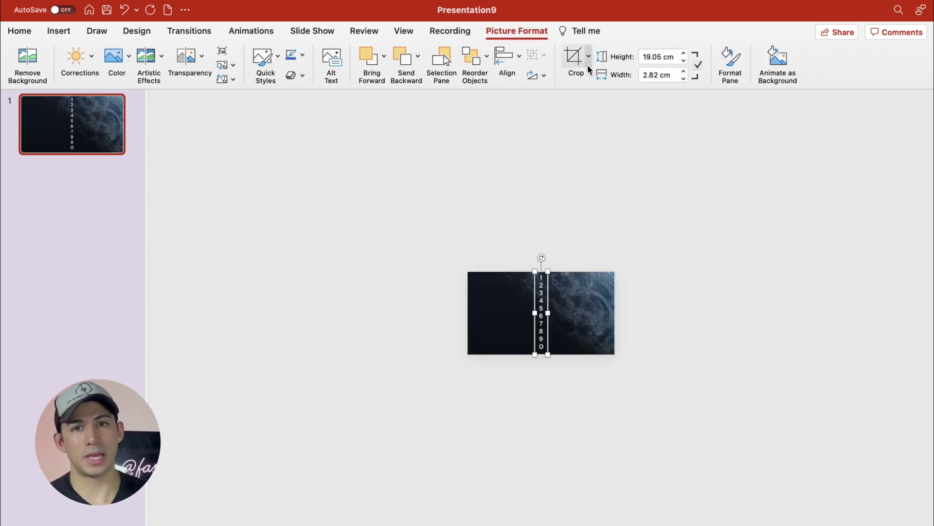
# Crop the digit image 16:9 to show only a large 1, centred over Earth
pyautogui.click(589, 58)
pyautogui.moveTo(617, 109)
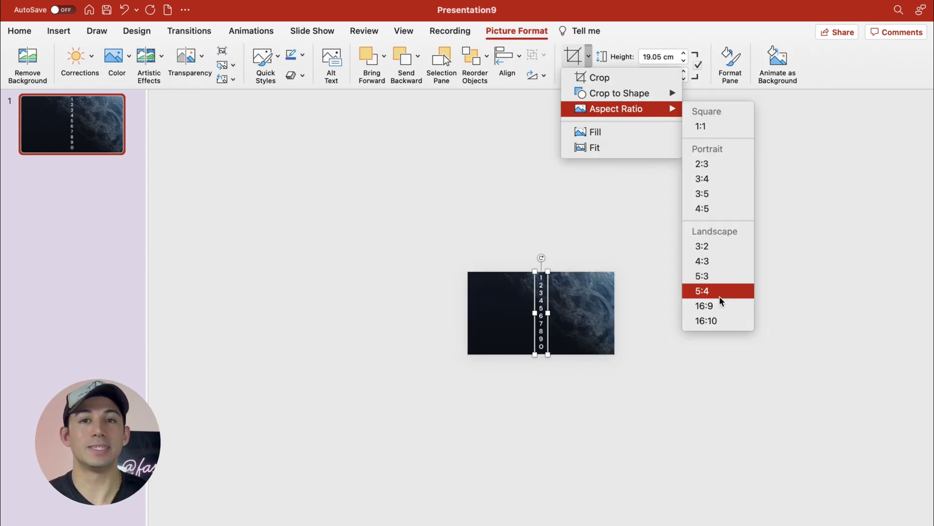
pyautogui.click(705, 306)
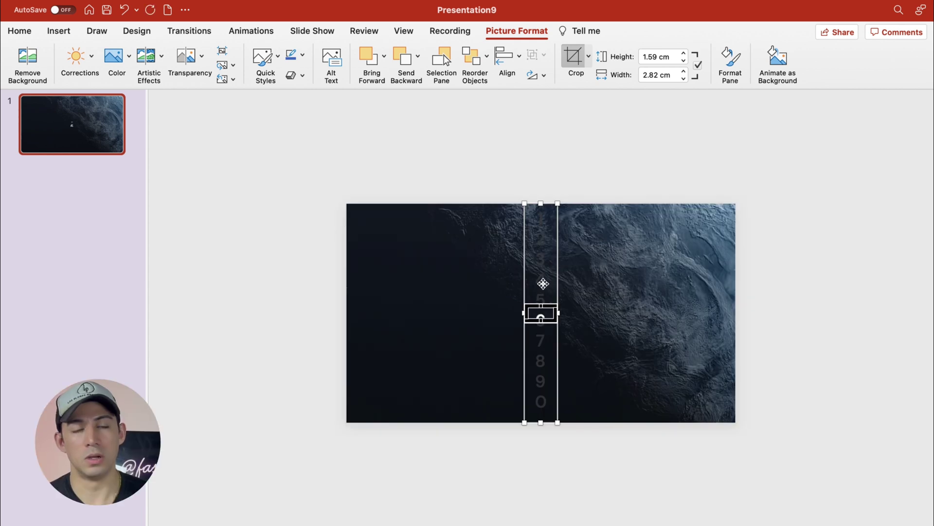
pyautogui.moveTo(543, 281); pyautogui.dragTo(546, 370)
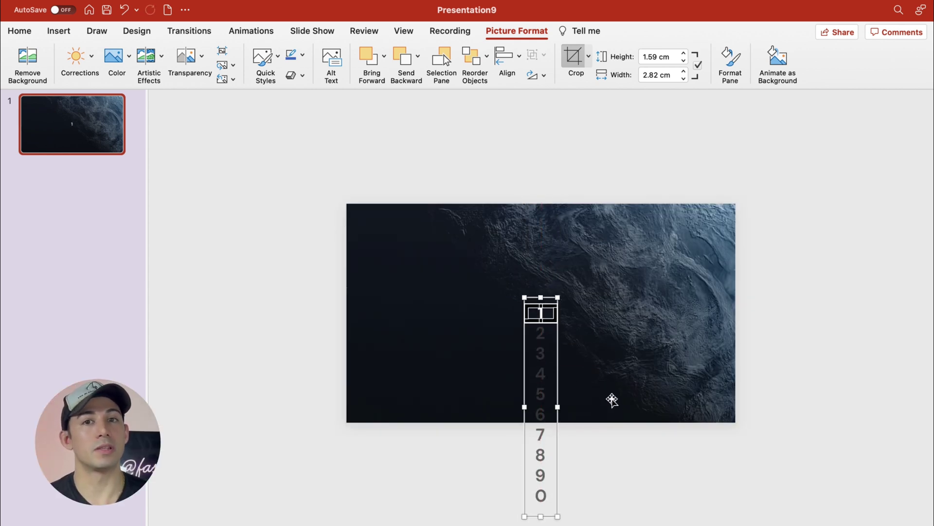
pyautogui.click(611, 396)
pyautogui.click(544, 314)
pyautogui.moveTo(522, 328); pyautogui.dragTo(452, 363)
pyautogui.moveTo(557, 337); pyautogui.dragTo(552, 326)
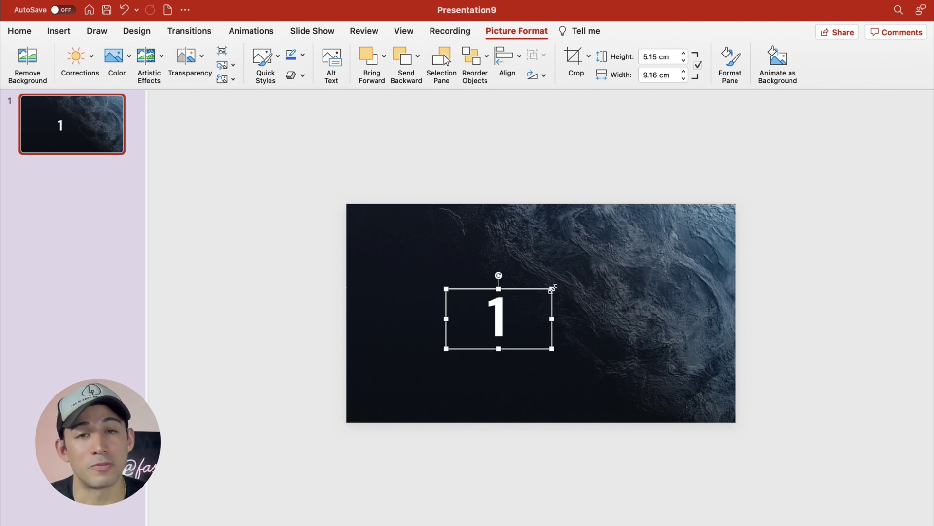
pyautogui.moveTo(553, 288)
pyautogui.mouseDown()
pyautogui.moveTo(586, 267)
pyautogui.moveTo(572, 303)
pyautogui.mouseUp()
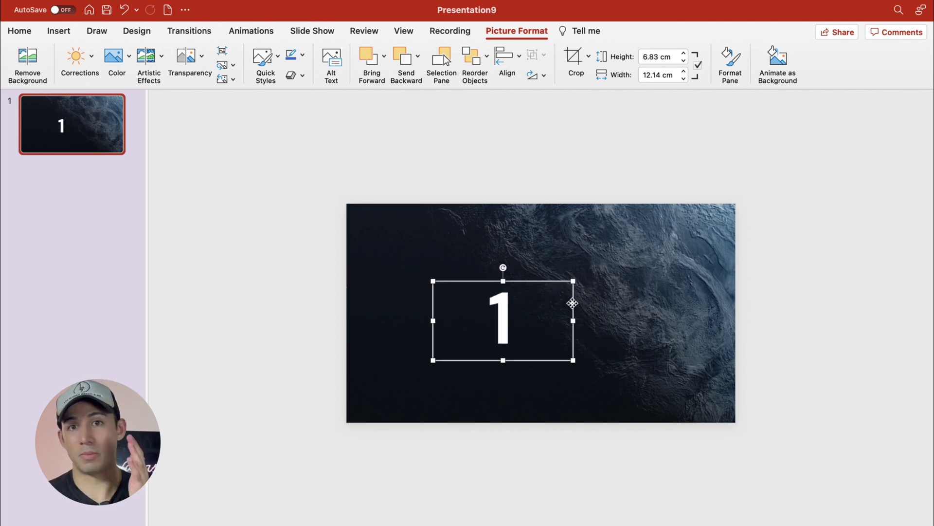
# Duplicate the 1, place the copy to its right, and re-crop the copy to 8
pyautogui.press('Right')
pyautogui.press('Down')
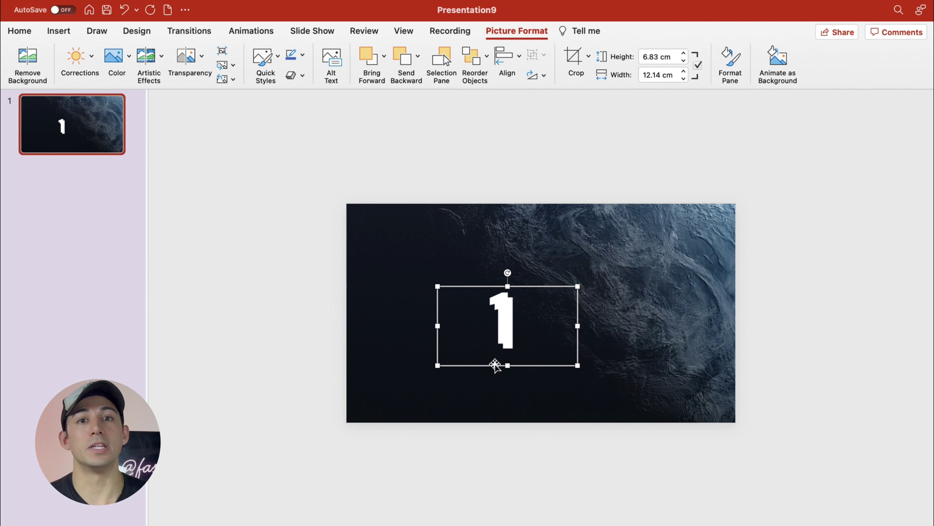
pyautogui.moveTo(495, 365); pyautogui.dragTo(543, 360)
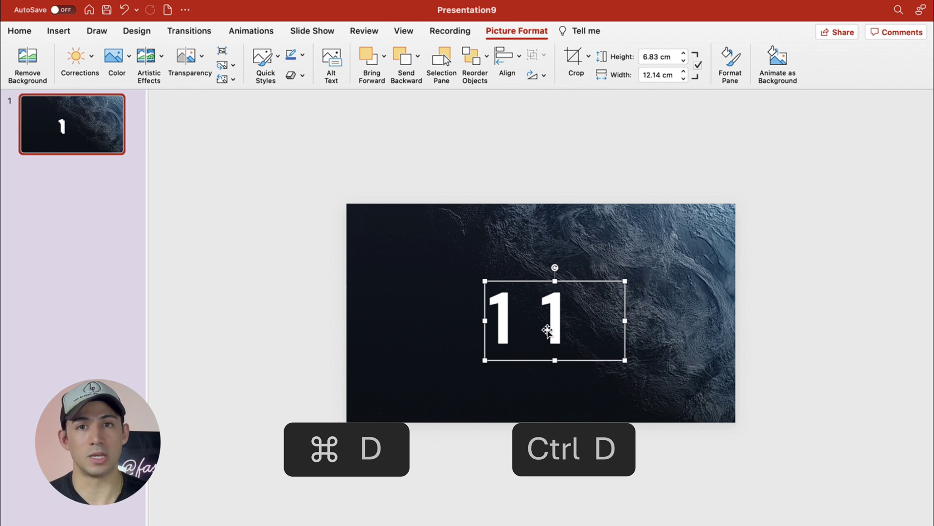
pyautogui.click(573, 56)
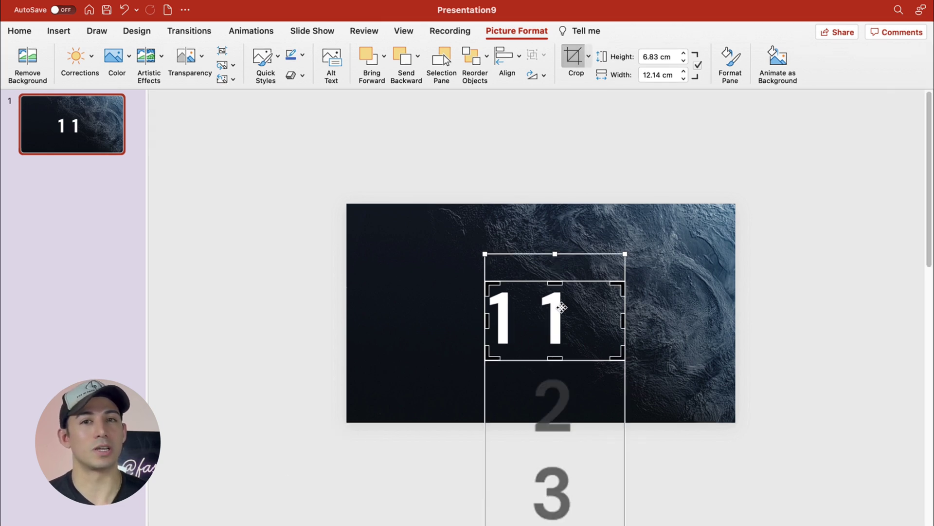
pyautogui.scroll(-3, 540, 314)
pyautogui.moveTo(542, 311); pyautogui.dragTo(542, 144)
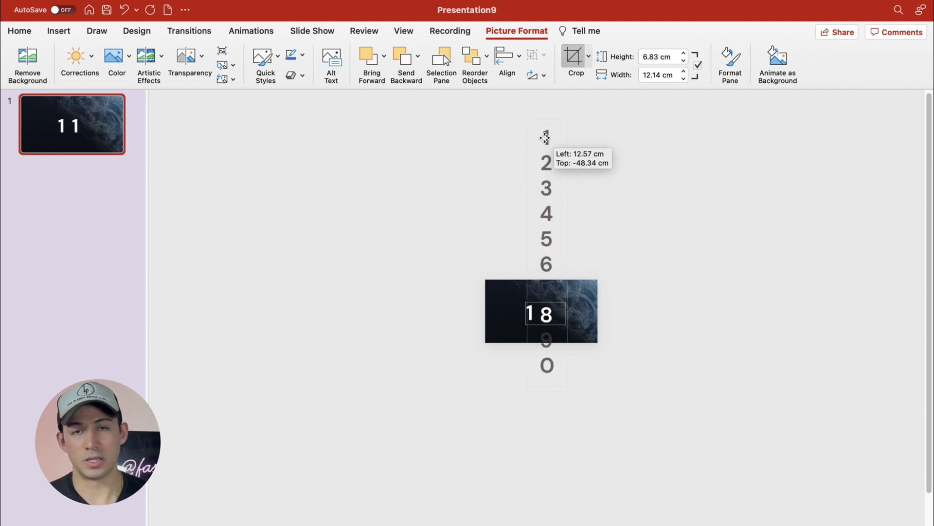
pyautogui.moveTo(542, 144); pyautogui.dragTo(543, 142)
pyautogui.scroll(3, 577, 234)
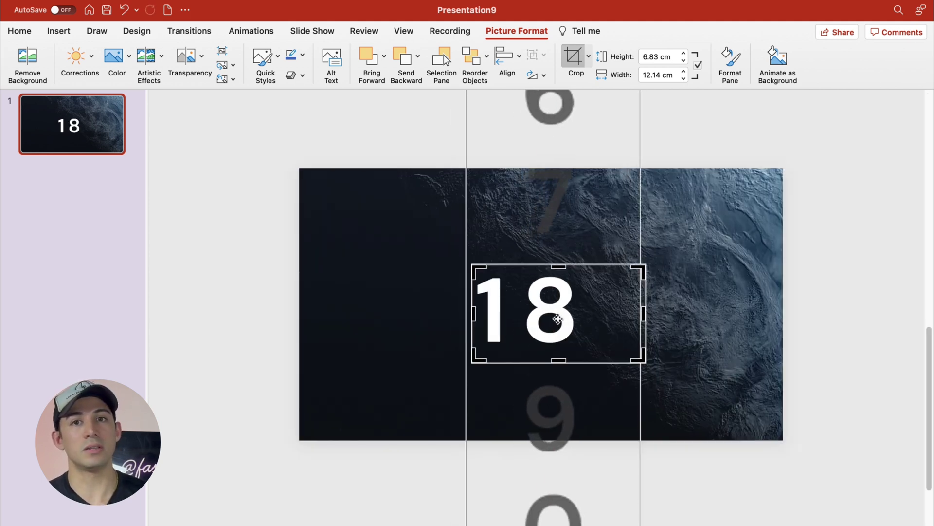
# Finish the 8 crop and duplicate the 18 slide as slide 2
pyautogui.click(799, 377)
pyautogui.rightClick(67, 137)
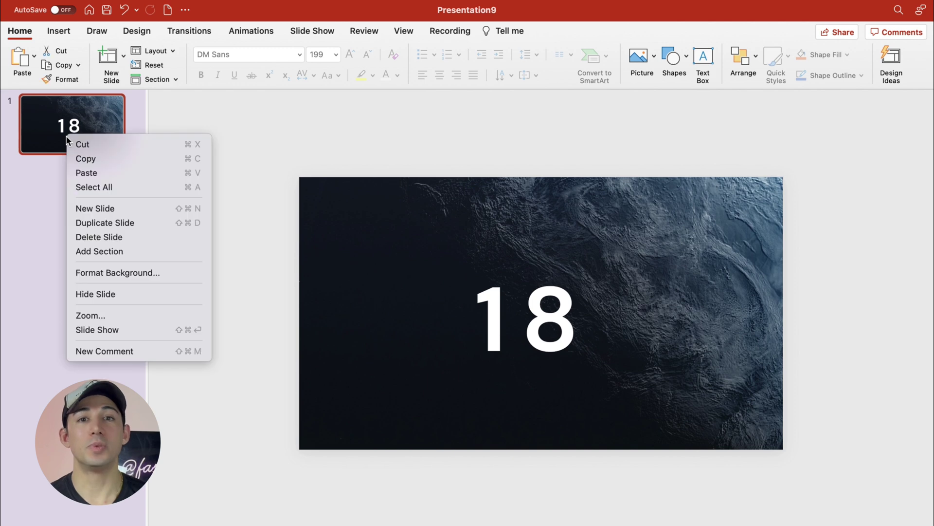
pyautogui.click(130, 221)
# Re-crop slide 2's background photo to show Earth's glowing curved edge
pyautogui.click(693, 272)
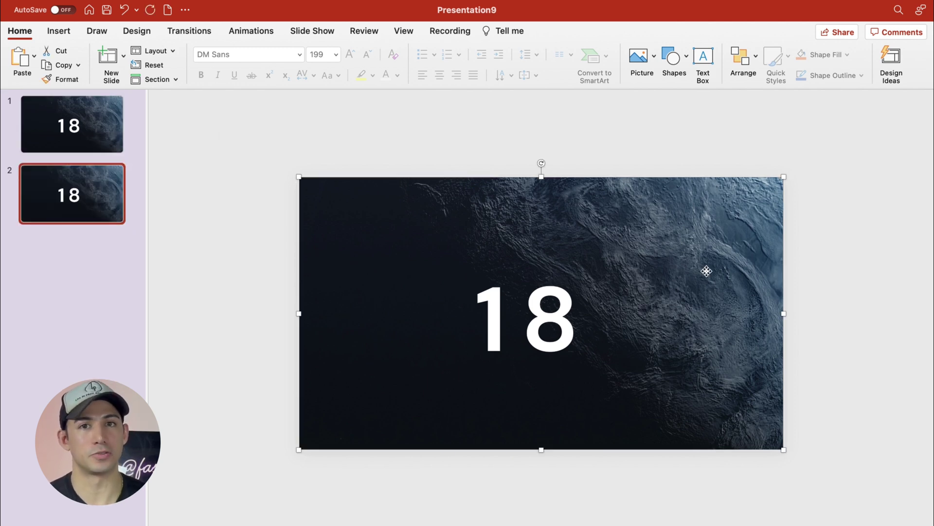
pyautogui.scroll(-3, 541, 312)
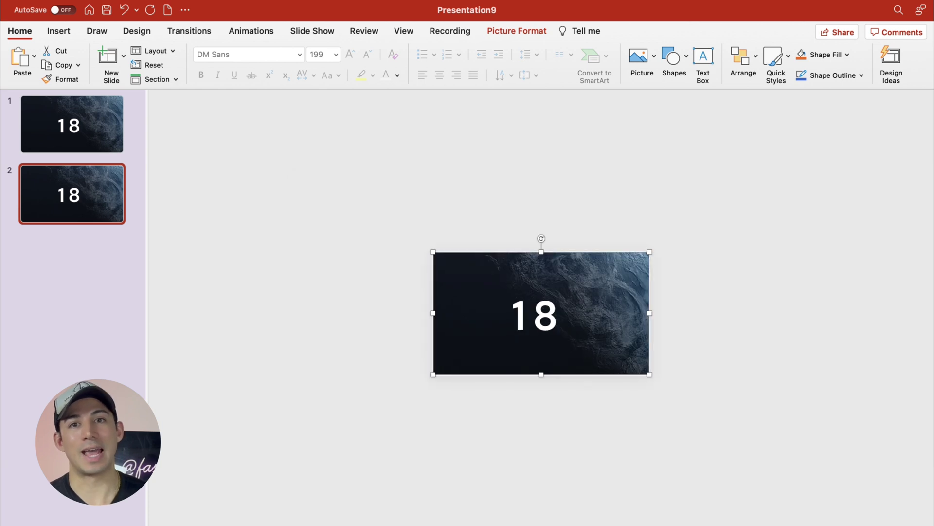
pyautogui.click(521, 30)
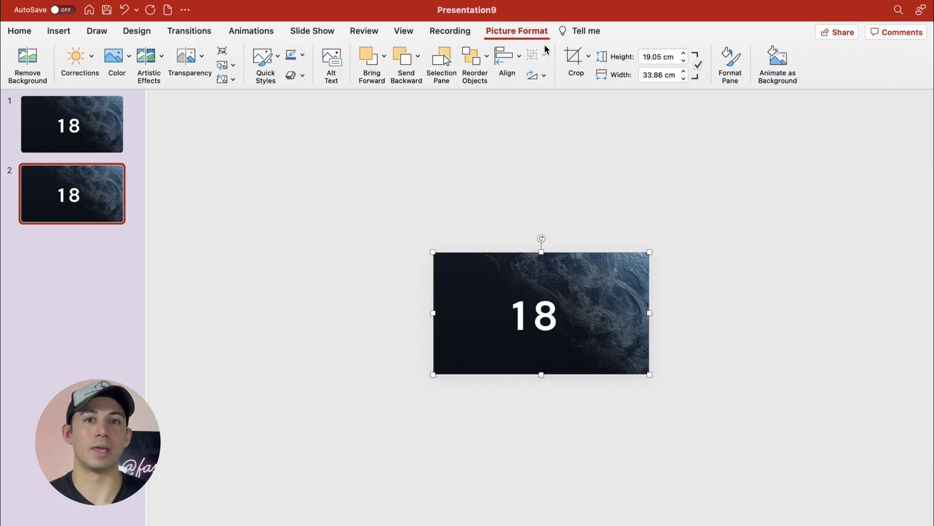
pyautogui.click(574, 62)
pyautogui.moveTo(791, 135); pyautogui.dragTo(649, 242)
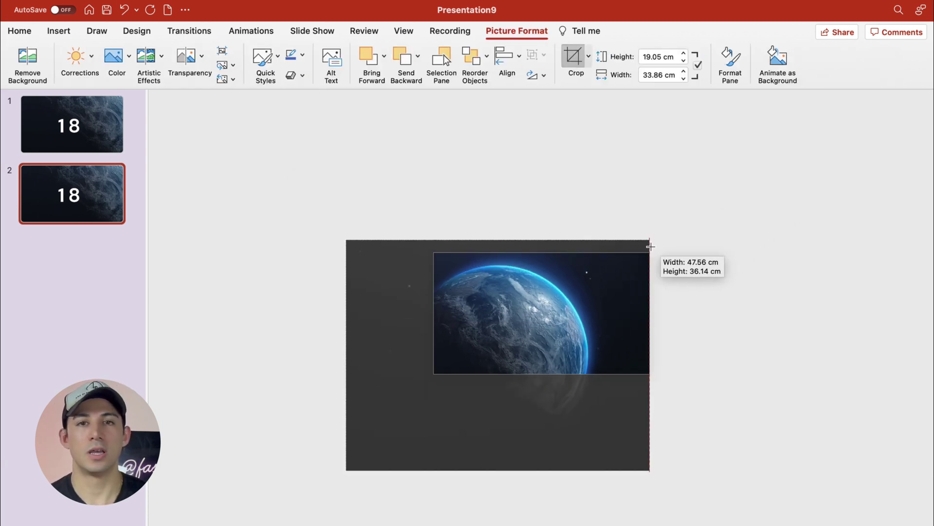
pyautogui.moveTo(348, 470); pyautogui.dragTo(434, 404)
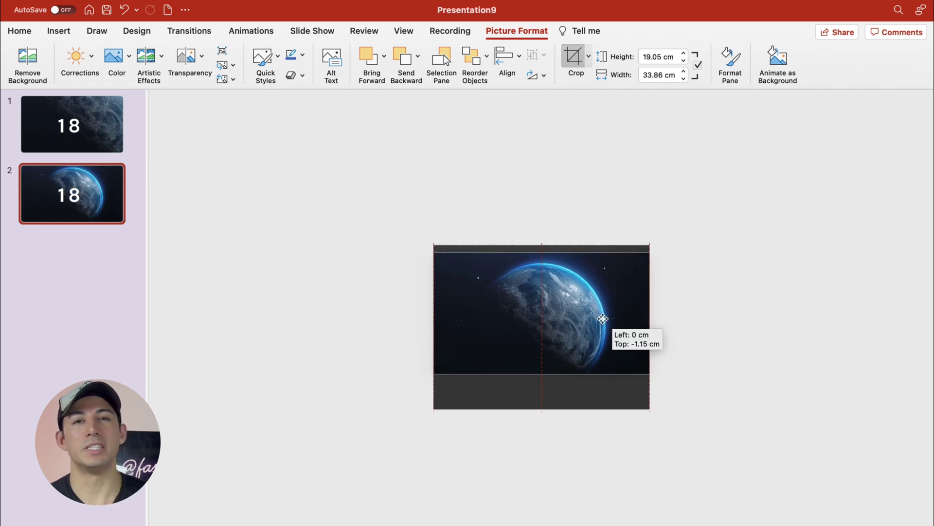
pyautogui.moveTo(605, 317); pyautogui.dragTo(604, 331)
pyautogui.click(730, 326)
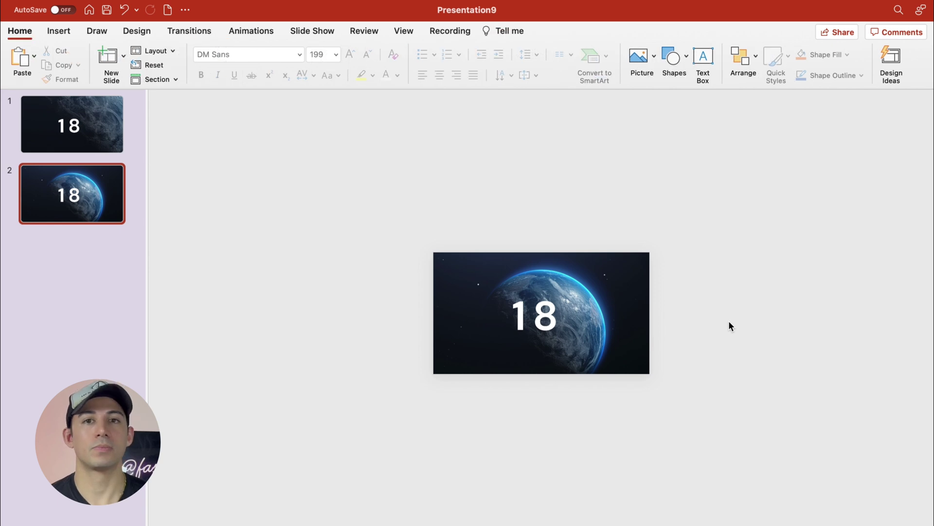
# Roll the number strips on slide 2 so the slide reads 55
pyautogui.click(520, 309)
pyautogui.click(574, 59)
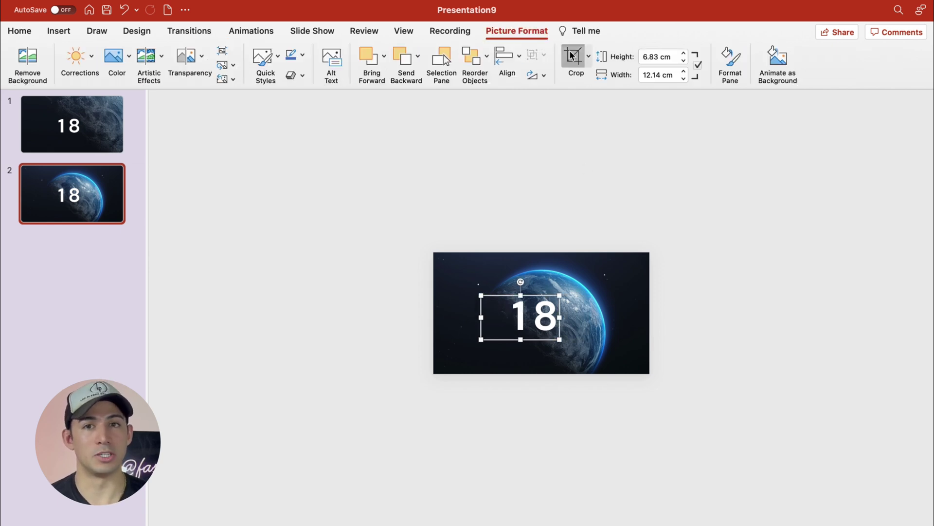
pyautogui.moveTo(521, 322); pyautogui.dragTo(516, 129)
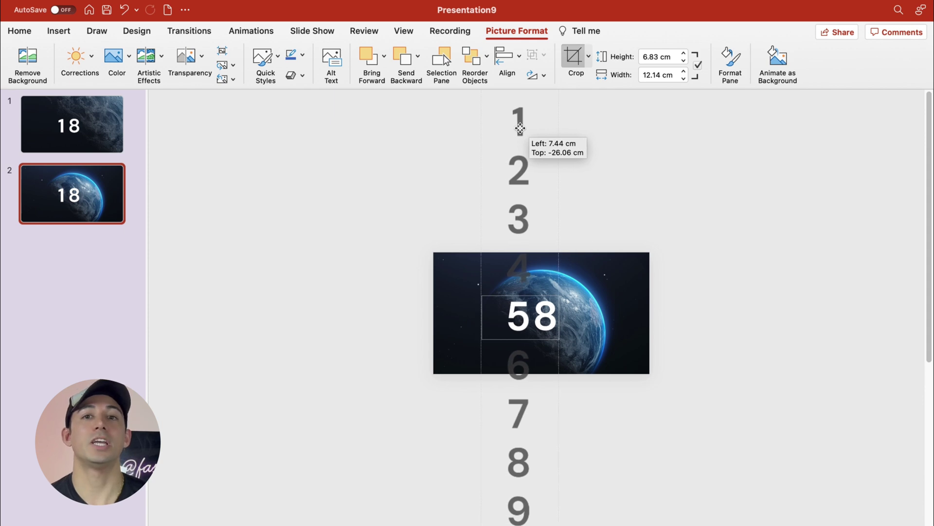
pyautogui.click(569, 323)
pyautogui.doubleClick(570, 323)
pyautogui.moveTo(559, 321); pyautogui.dragTo(551, 465)
pyautogui.click(694, 387)
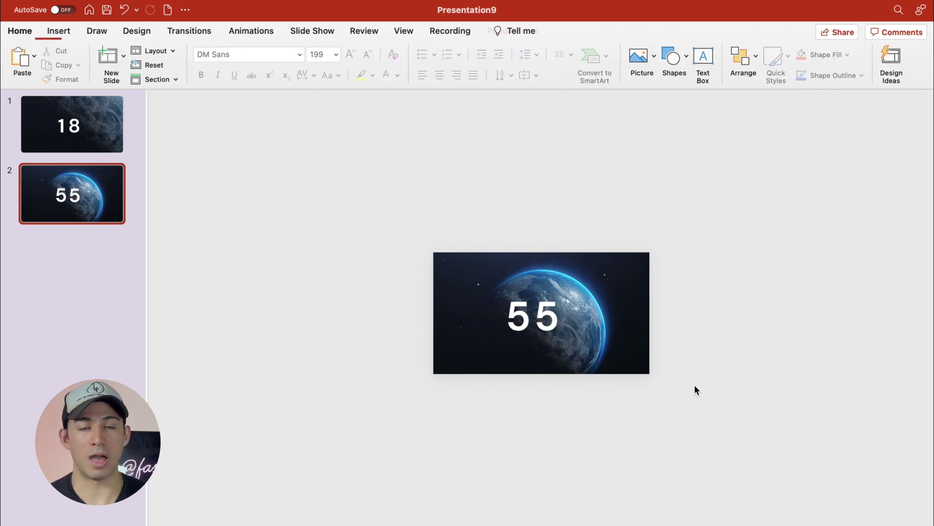
# Duplicate slide 2 as slide 3 and shift its Earth photo upward
pyautogui.rightClick(79, 210)
pyautogui.click(118, 292)
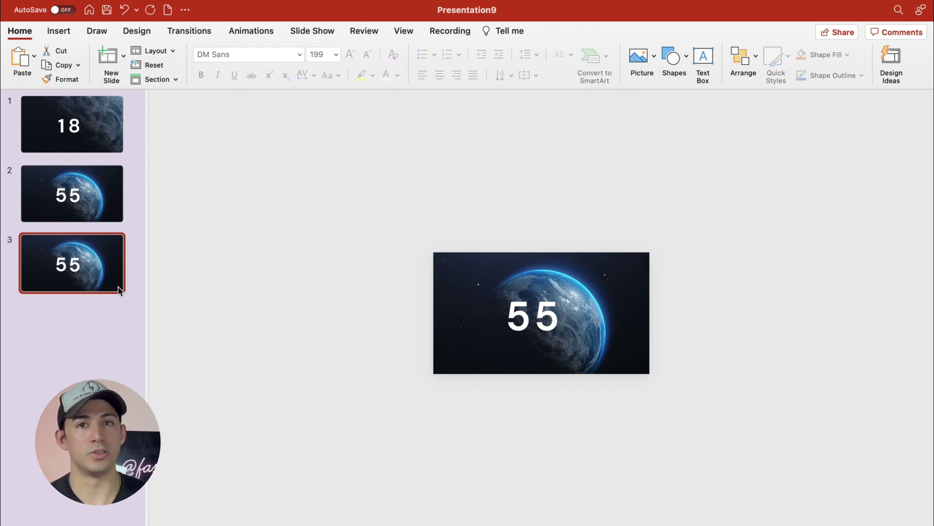
pyautogui.click(602, 286)
pyautogui.click(538, 34)
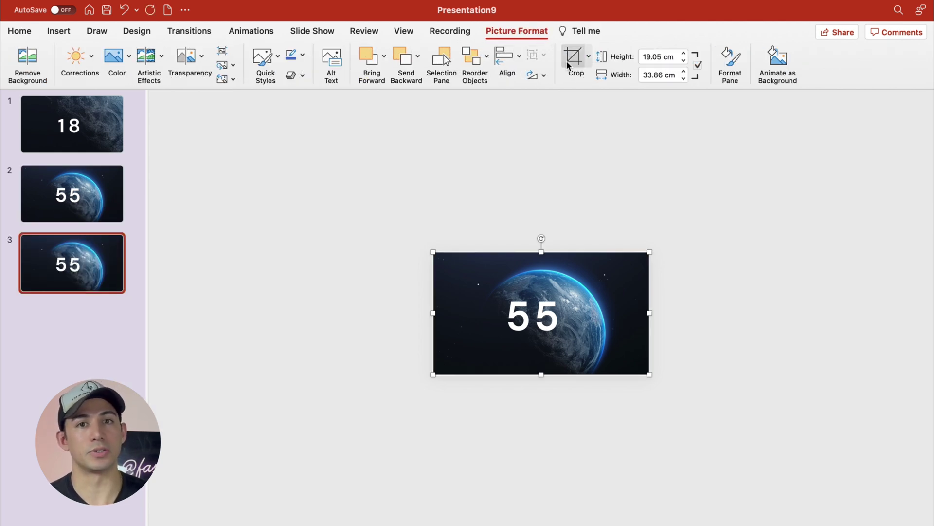
pyautogui.click(573, 56)
pyautogui.moveTo(610, 334); pyautogui.dragTo(607, 311)
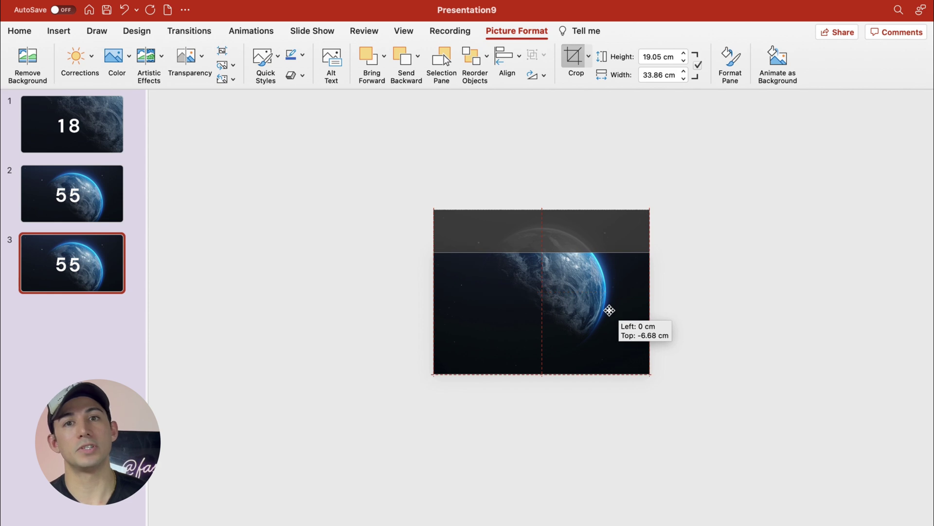
pyautogui.click(742, 317)
# Crop slide 3's digit strips so the slide reads 70
pyautogui.click(503, 317)
pyautogui.click(574, 57)
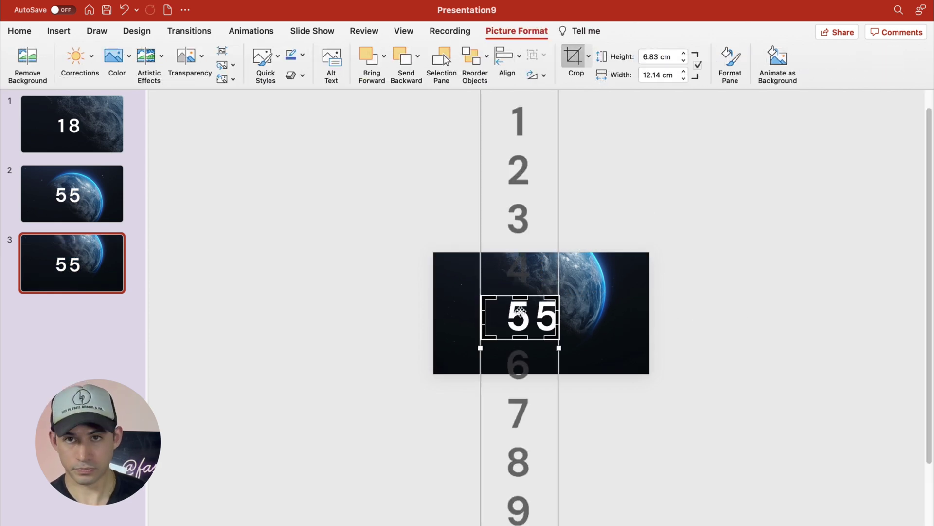
pyautogui.moveTo(519, 321); pyautogui.dragTo(520, 248)
pyautogui.press('Escape')
pyautogui.click(574, 57)
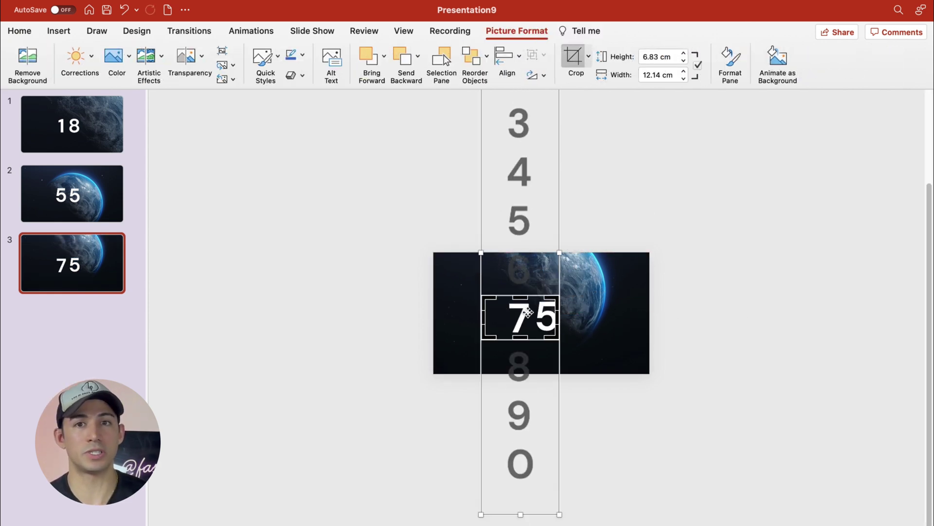
pyautogui.moveTo(533, 322)
pyautogui.mouseDown()
pyautogui.moveTo(550, 88)
pyautogui.moveTo(551, 106)
pyautogui.mouseUp()
pyautogui.click(606, 387)
pyautogui.click(574, 59)
pyautogui.click(698, 313)
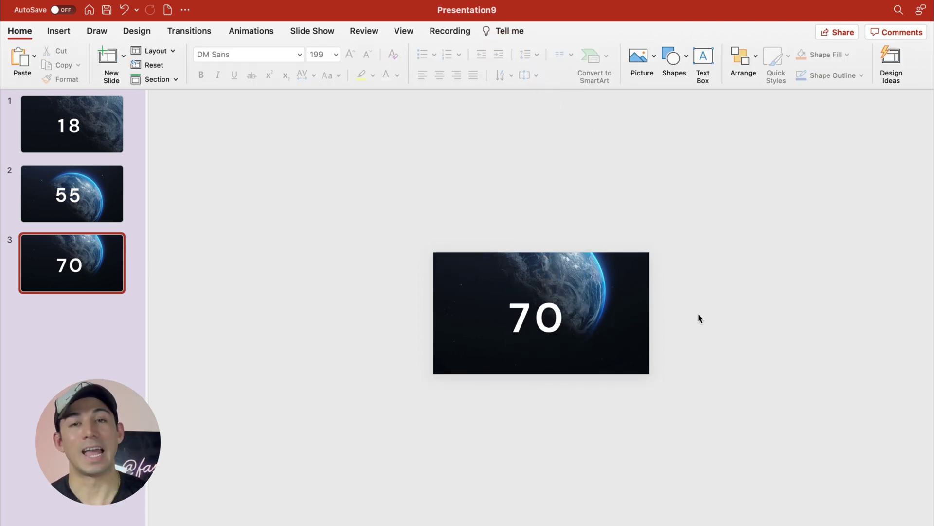
pyautogui.click(703, 58)
# Add a DM Sans percent sign beside the 70 and copy it for slide 2
pyautogui.click(571, 292)
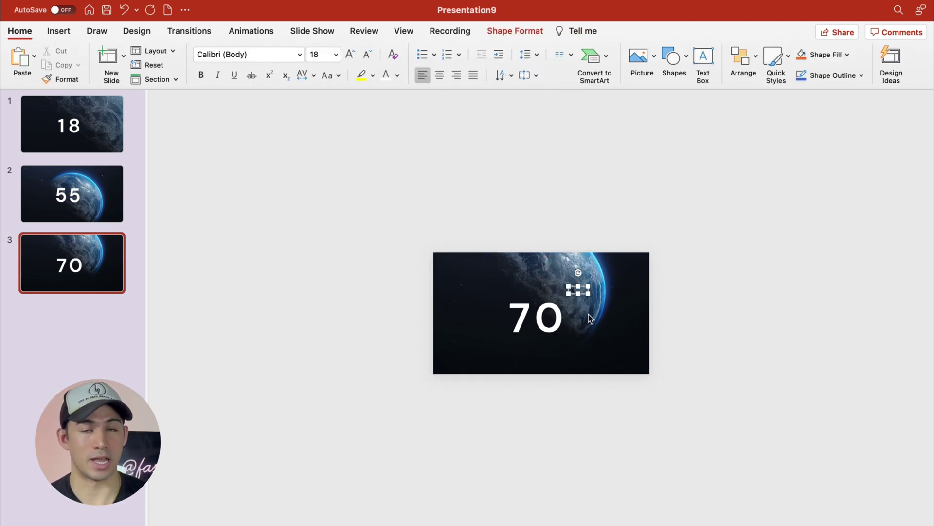
pyautogui.click(300, 54)
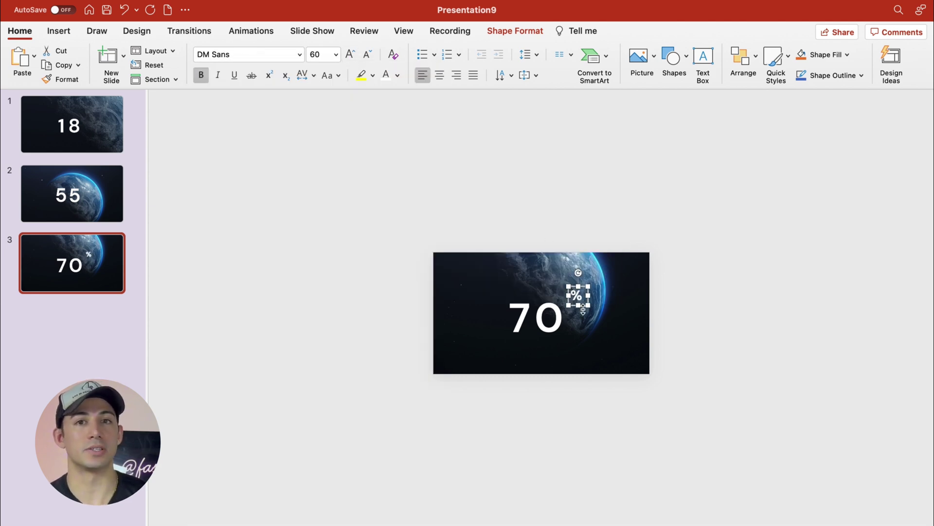
pyautogui.moveTo(583, 310); pyautogui.dragTo(586, 310)
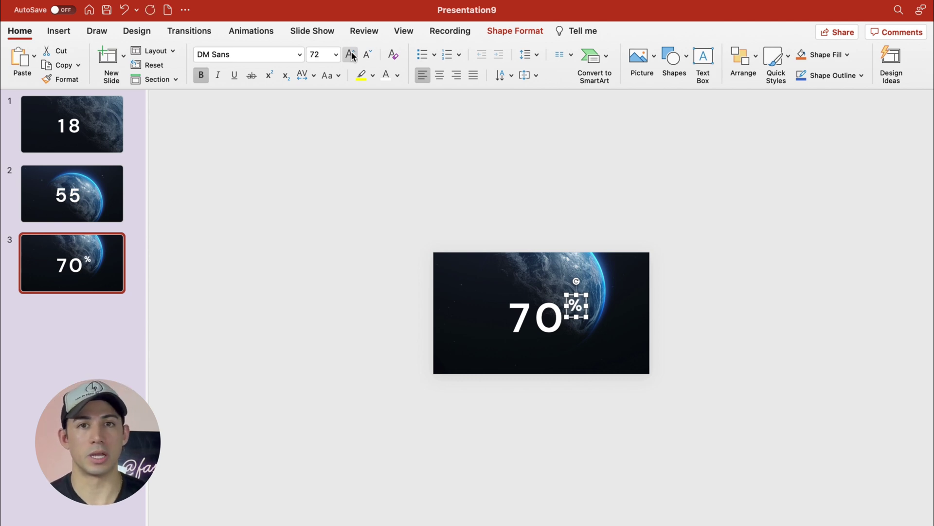
pyautogui.click(85, 177)
# Paste the percent sign beside 55 on slide 2, then select slide 1
pyautogui.press('super+v')
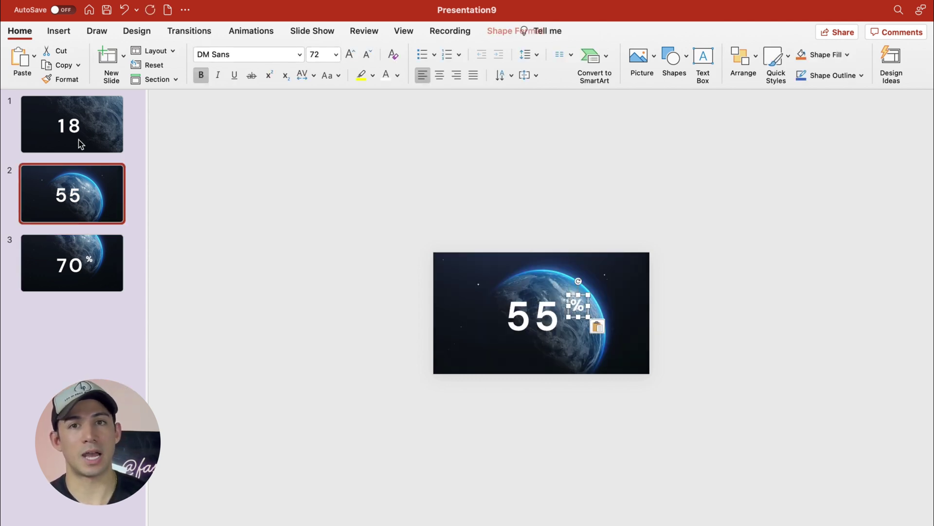
pyautogui.click(85, 139)
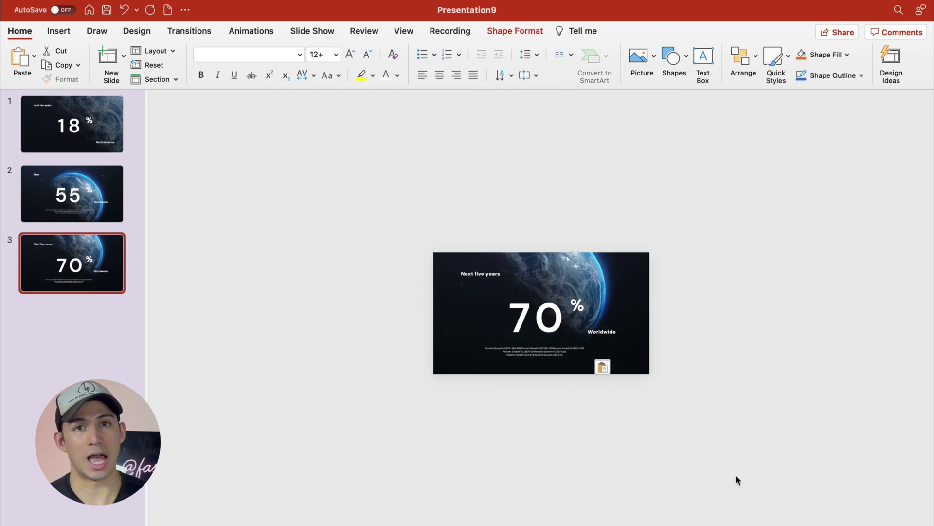
pyautogui.click(94, 122)
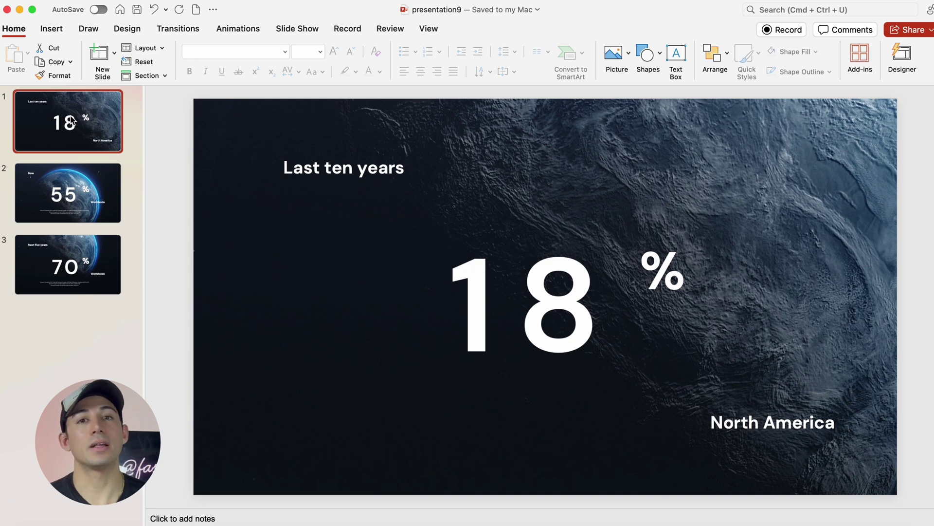
# Select all three slides and apply the Morph transition to them
pyautogui.rightClick(72, 123)
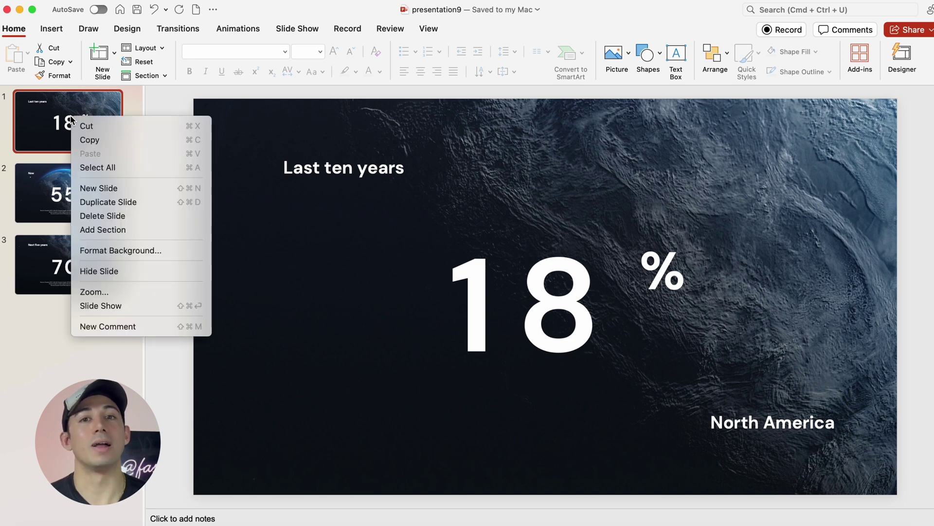
pyautogui.click(132, 168)
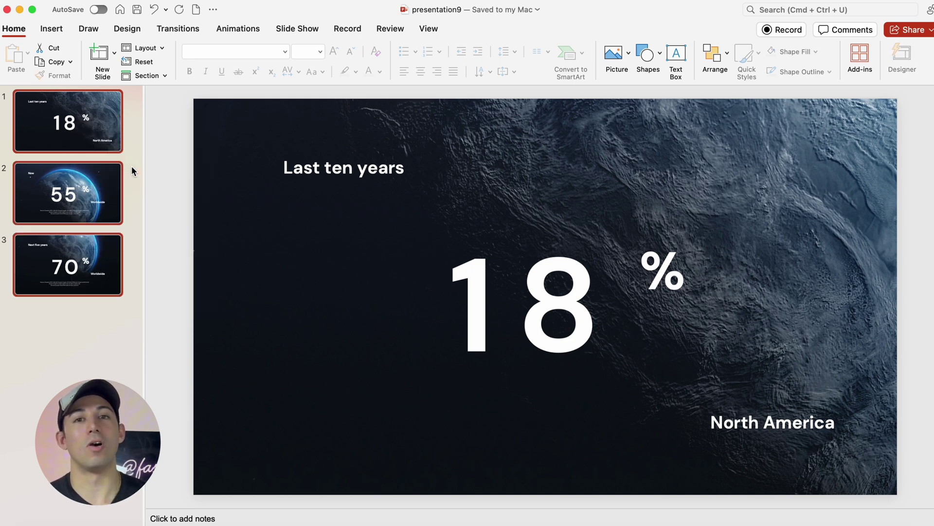
pyautogui.click(180, 32)
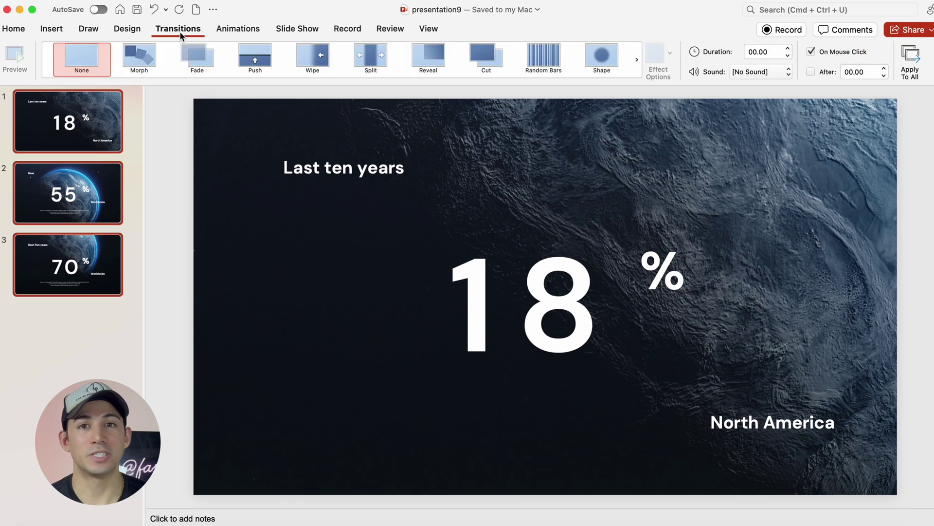
pyautogui.click(158, 67)
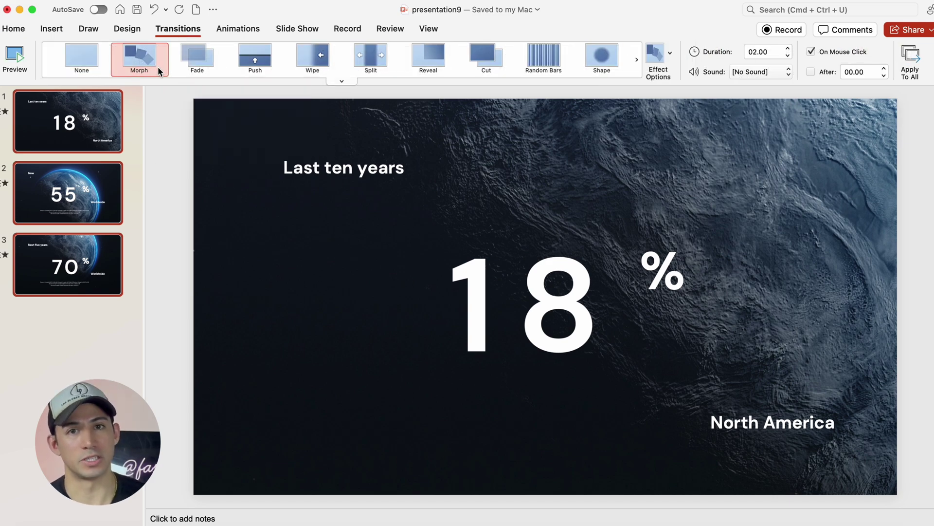